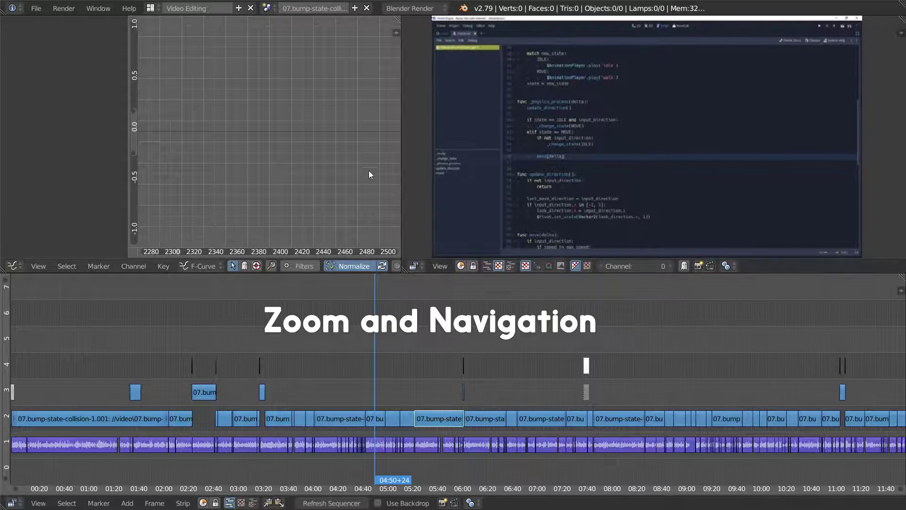
- Look over the sequencer's strips from the start to the end of the 07.bump-state-collision edit, including its channels
key("Home")
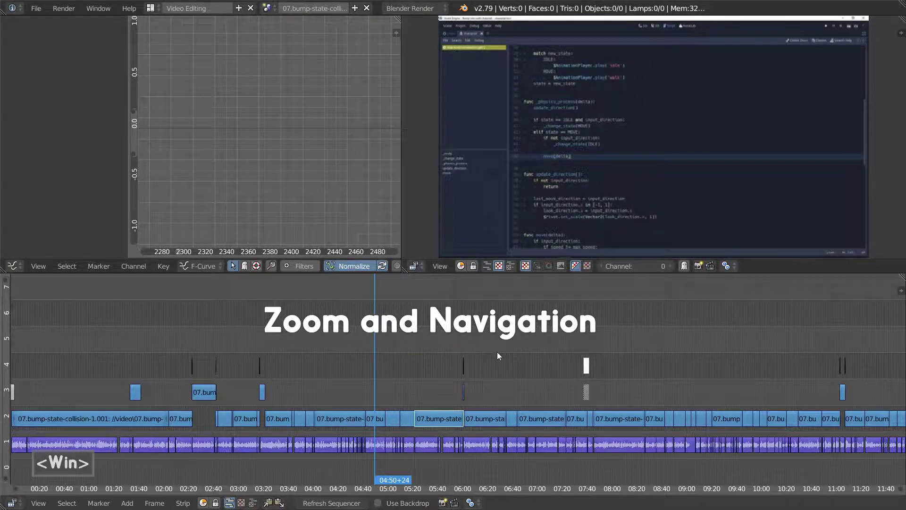
key("super+F3")
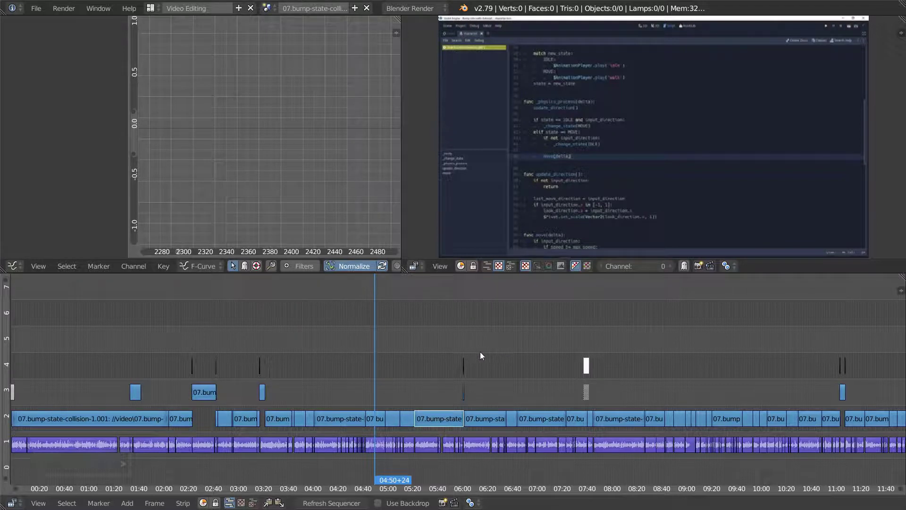
mouse_move(505, 344)
middle_mouse_down()
mouse_move(389, 370)
mouse_move(528, 335)
mouse_move(564, 346)
mouse_move(518, 380)
mouse_move(507, 326)
middle_mouse_up()
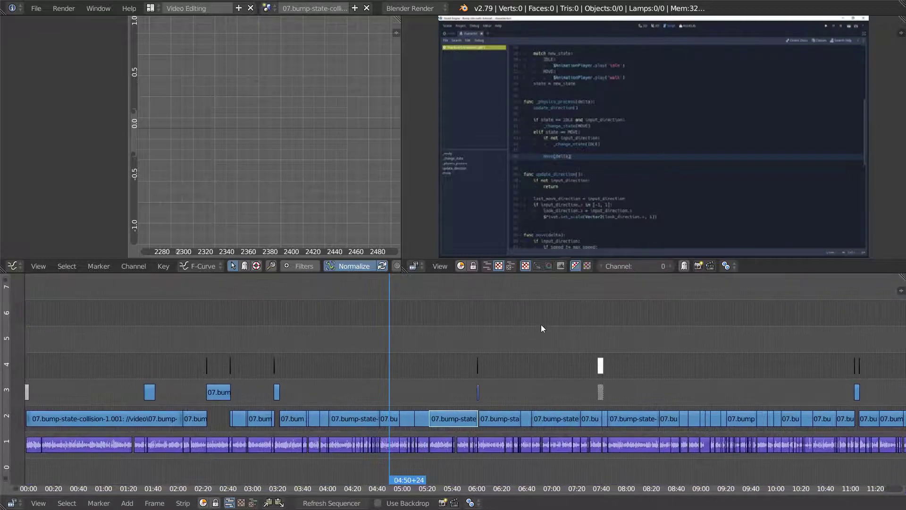
middle_click_drag(430, 405, 406, 381)
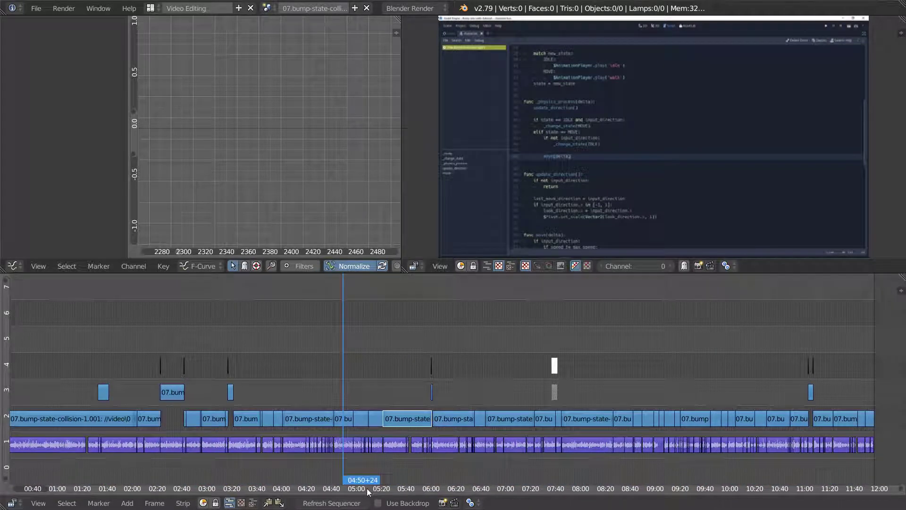
scroll(366, 489, "right", 5, "ctrl")
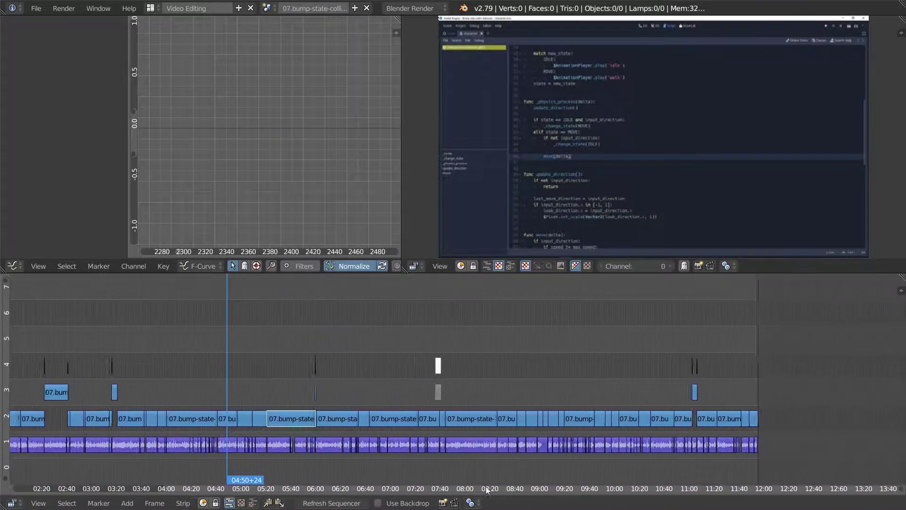
scroll(387, 479, "left", 10, "ctrl")
middle_click_drag(530, 396, 472, 310)
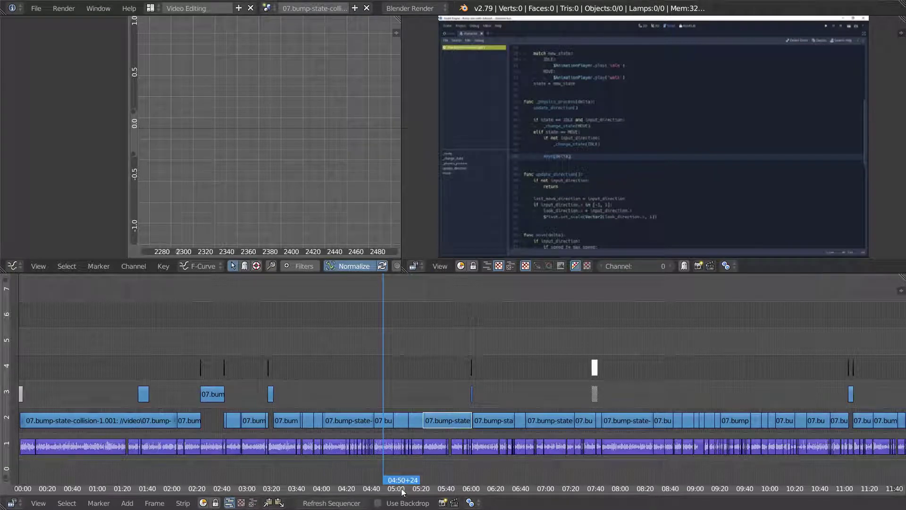
left_click_drag(404, 489, 476, 471)
left_click_drag(6, 393, 9, 455)
middle_click_drag(451, 391, 507, 387)
- Select all strips in the sequencer and examine their Blend Opacity curve in the graph editor
key("a")
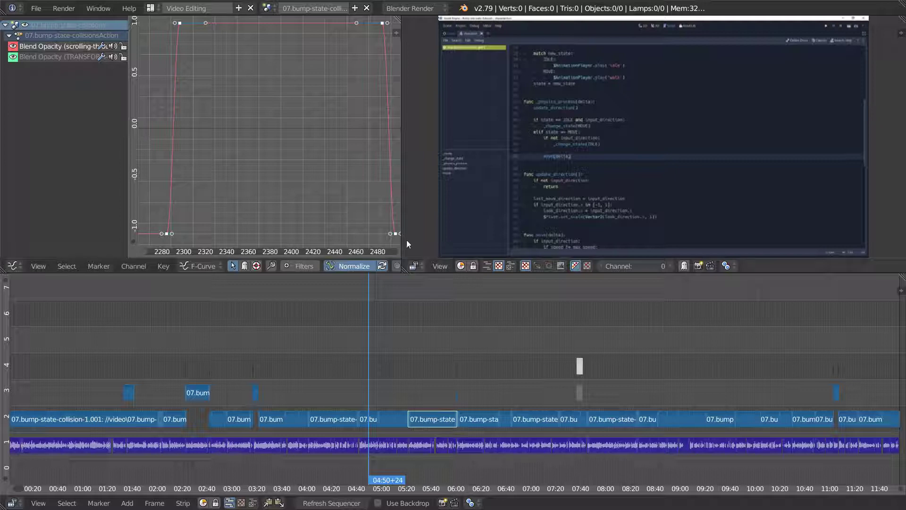
middle_click_drag(345, 143, 327, 182)
left_click(271, 252)
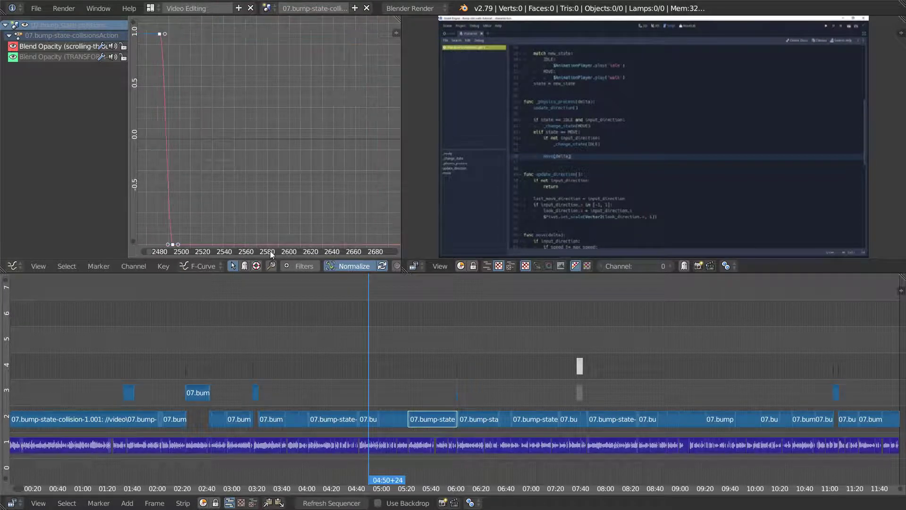
left_click(278, 254)
left_click(183, 249)
middle_click_drag(257, 164, 820, 165)
- Examine the timeline at wider and closer zoom levels, ending on the strips around 02:00 to 03:25
middle_click_drag(559, 400, 577, 400)
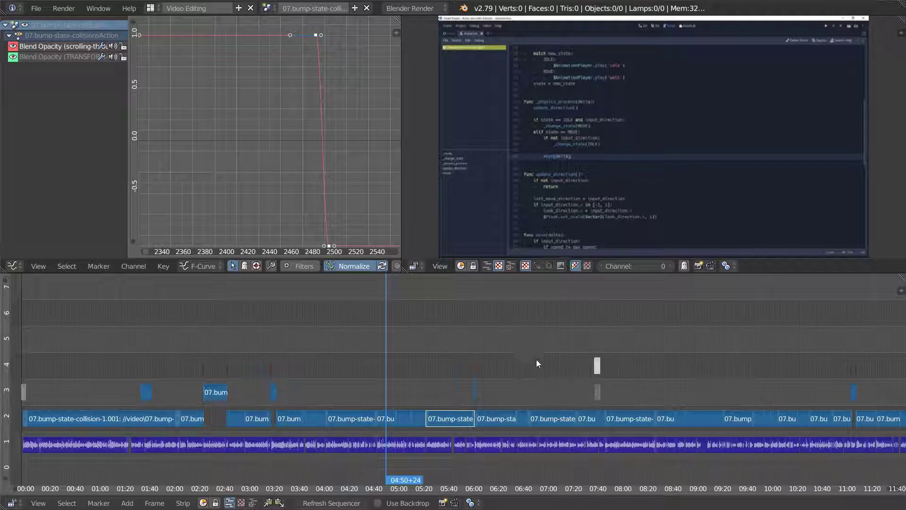
middle_click_drag(512, 366, 483, 355, "ctrl")
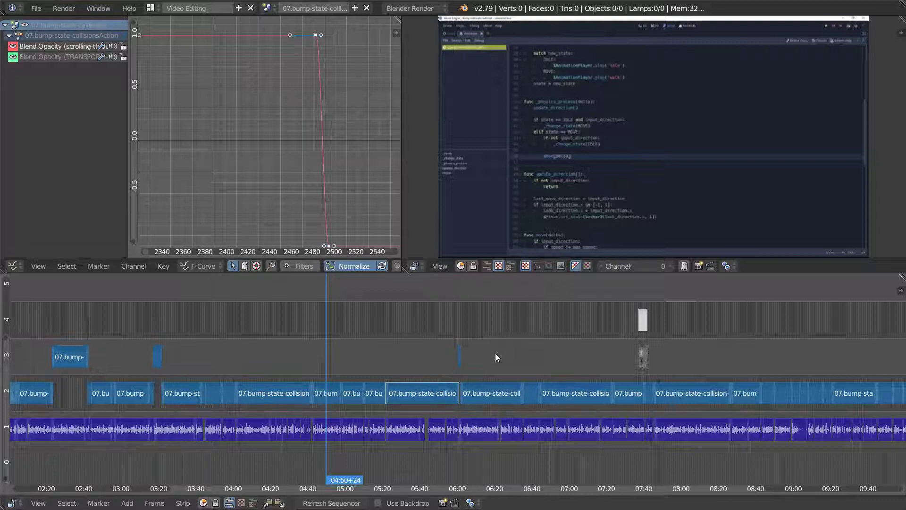
mouse_move(495, 357)
middle_mouse_down("ctrl")
mouse_move(499, 331)
mouse_move(499, 353)
middle_mouse_up("ctrl")
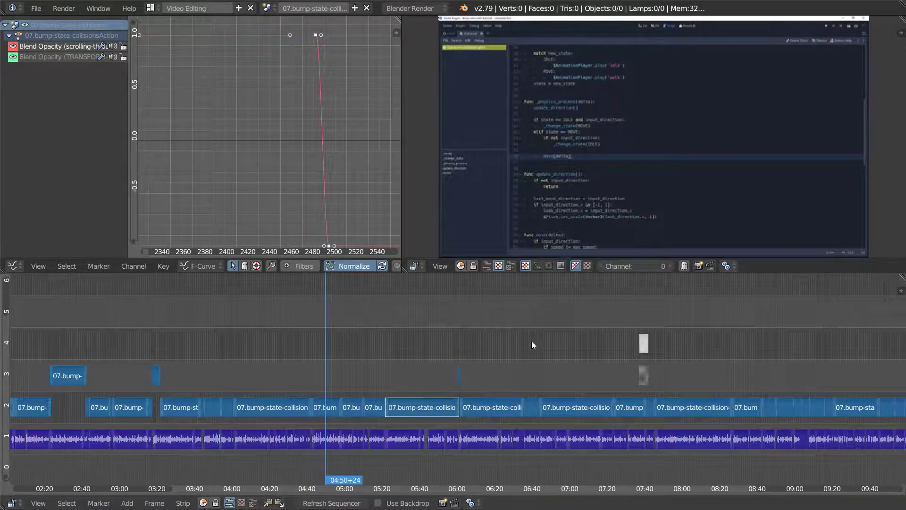
mouse_move(479, 359)
middle_mouse_down("ctrl")
mouse_move(501, 341)
mouse_move(474, 372)
middle_mouse_up("ctrl")
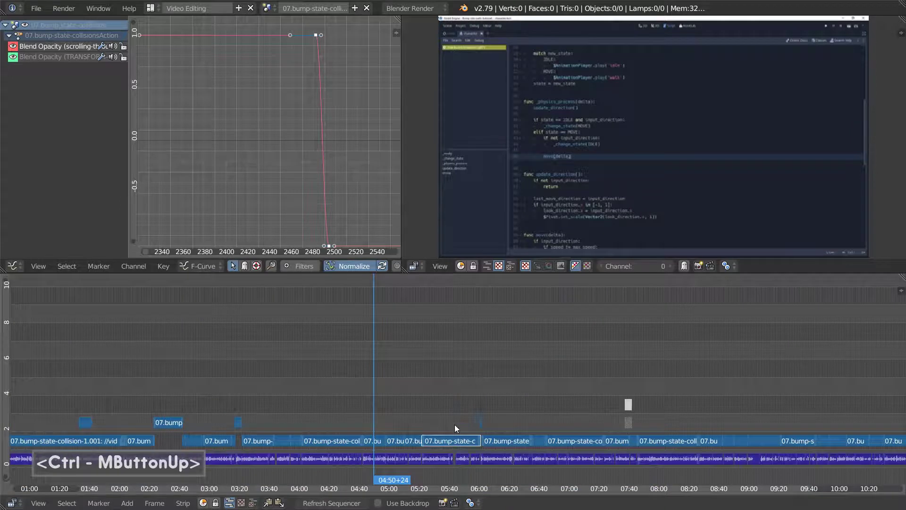
middle_click_drag(455, 423, 538, 316)
middle_click_drag(351, 377, 469, 337)
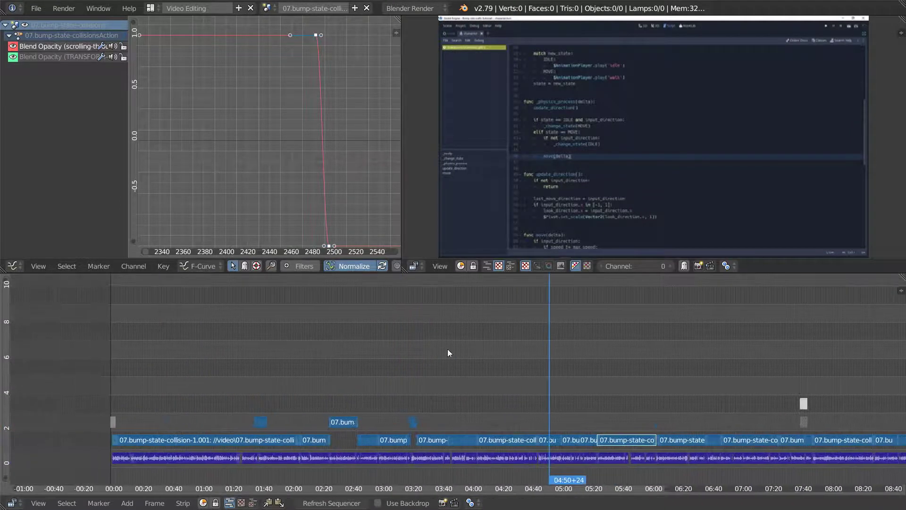
middle_click_drag(342, 422, 364, 381, "ctrl")
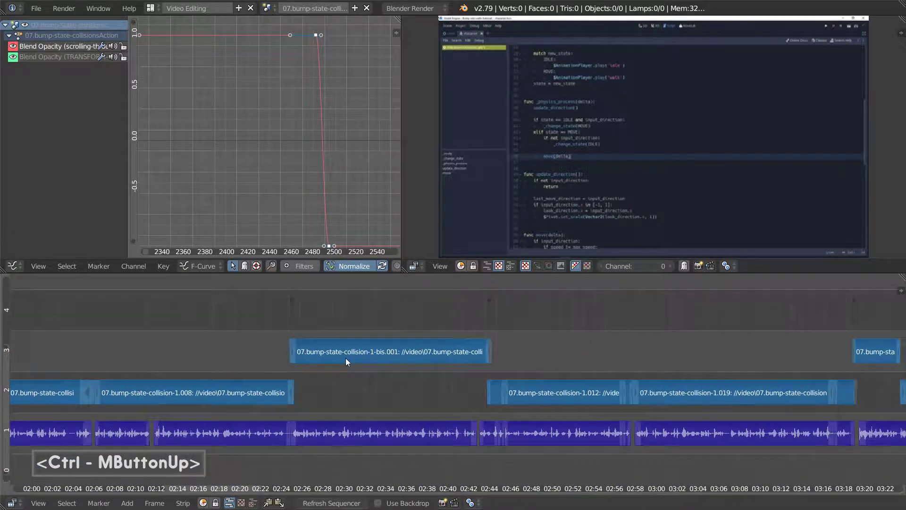
middle_click_drag(381, 358, 433, 322, "ctrl")
mouse_move(439, 430)
middle_mouse_down()
mouse_move(445, 376)
mouse_move(432, 431)
middle_mouse_up()
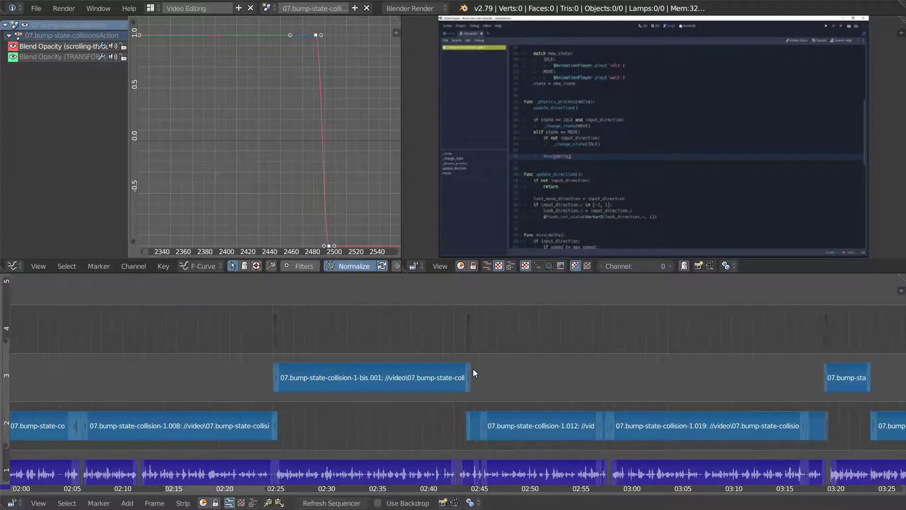
- Fit all content in view in the sequencer, graph editor and preview, and look around each editor
key("Home")
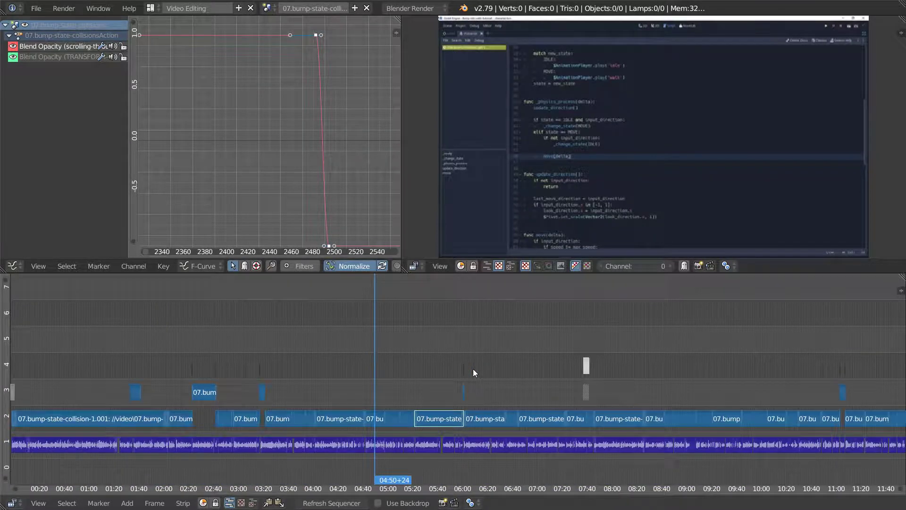
key("Home")
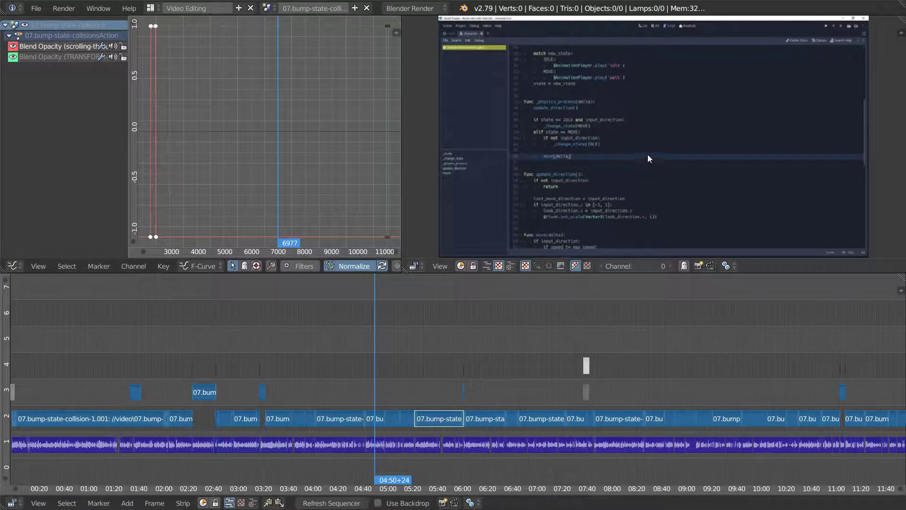
key("Home")
mouse_move(687, 170)
middle_mouse_down()
mouse_move(713, 171)
mouse_move(687, 174)
middle_mouse_up()
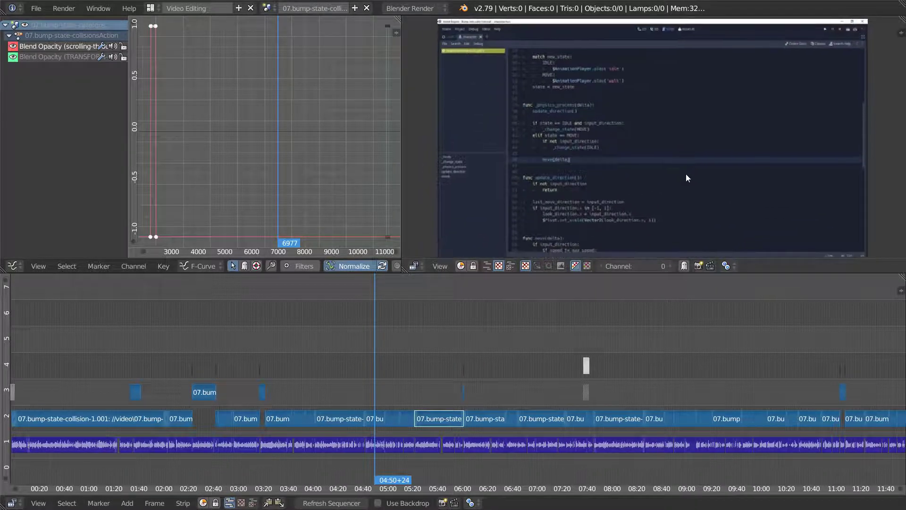
middle_click_drag(256, 164, 286, 182)
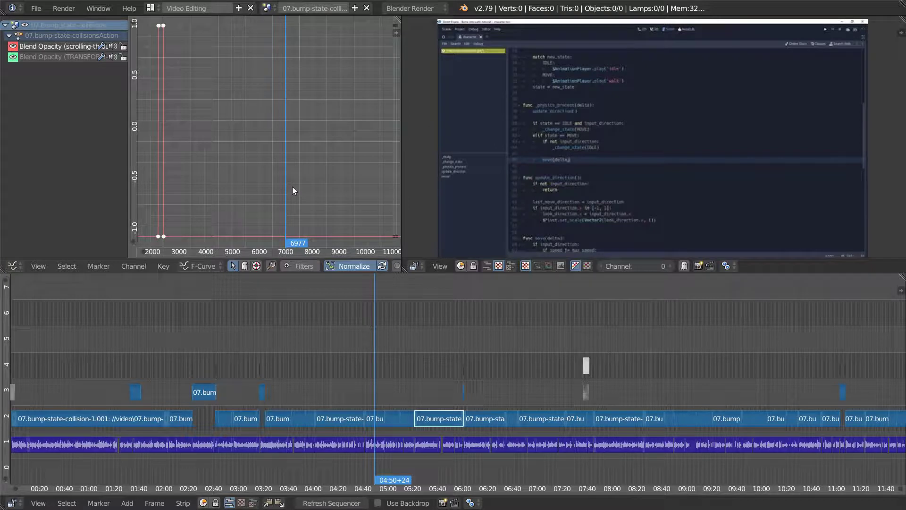
mouse_move(288, 132)
middle_mouse_down()
mouse_move(291, 125)
mouse_move(286, 136)
middle_mouse_up()
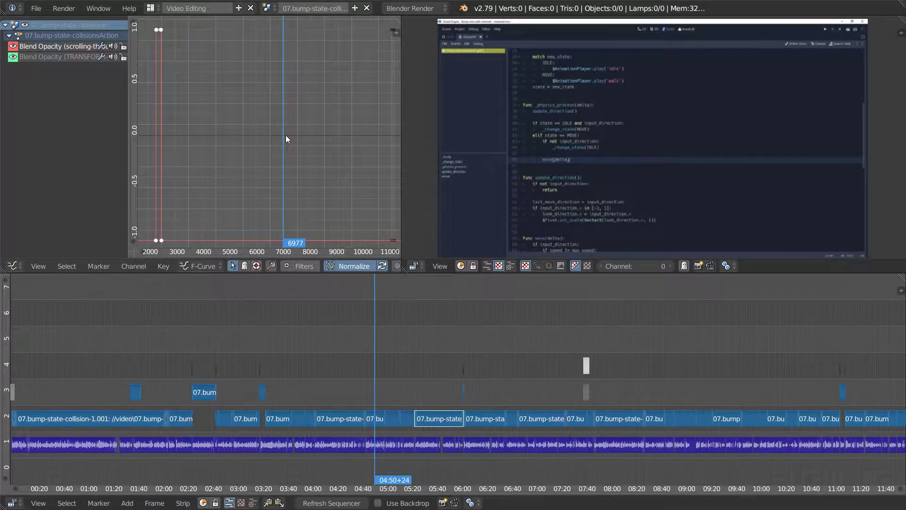
middle_click_drag(443, 380, 444, 359)
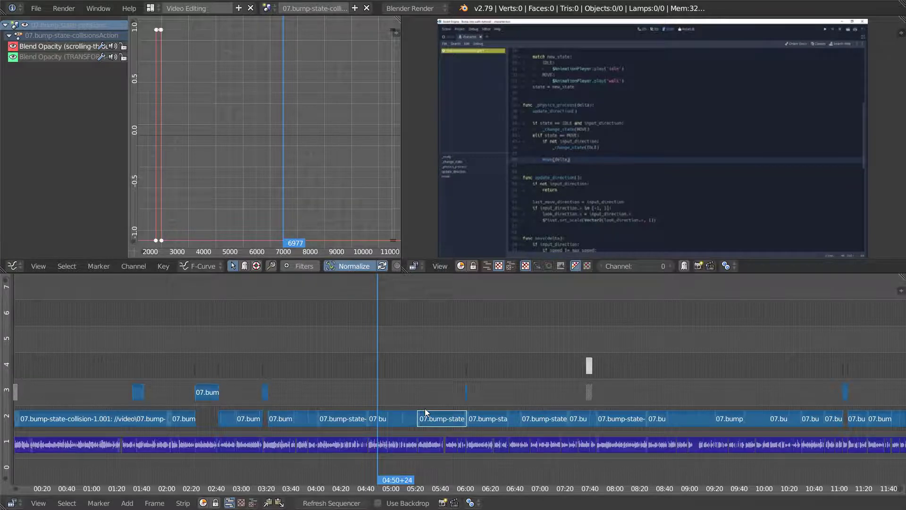
key("Home")
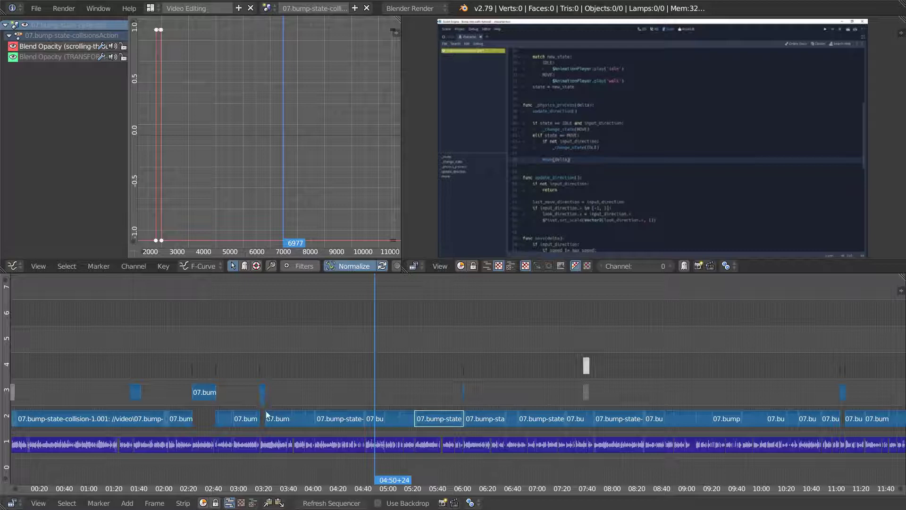
- Switch to the 08.bump-state scene and view its whole edit through to the end of the last strip
left_click(268, 8)
left_click(302, 128)
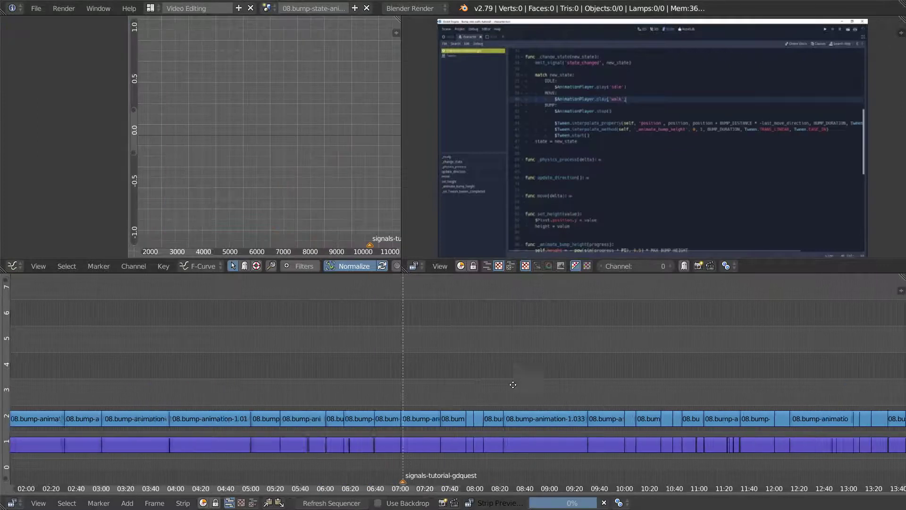
key("Home")
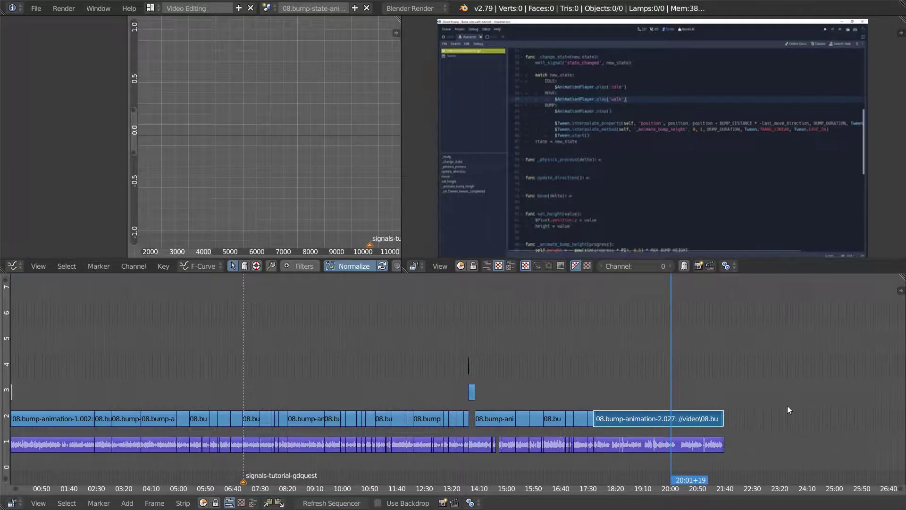
scroll(808, 387, "down", 5, "ctrl")
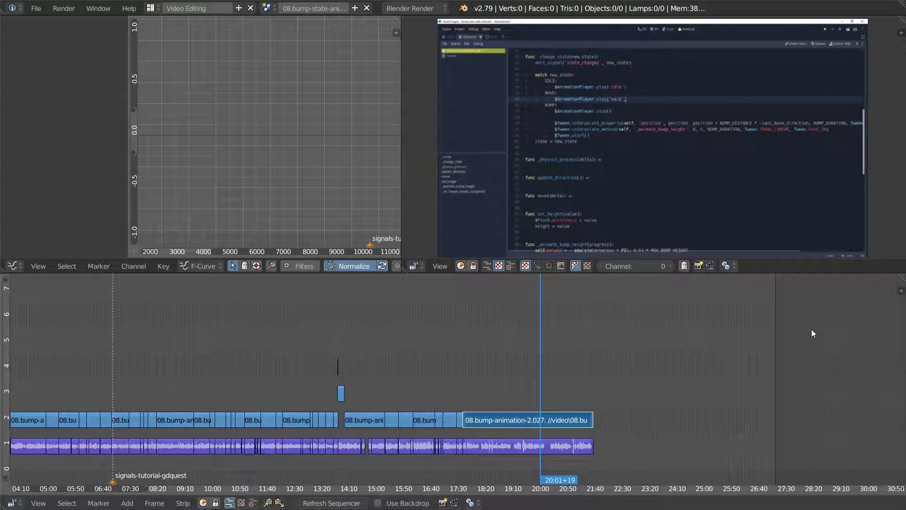
scroll(574, 383, "up", 3, "ctrl")
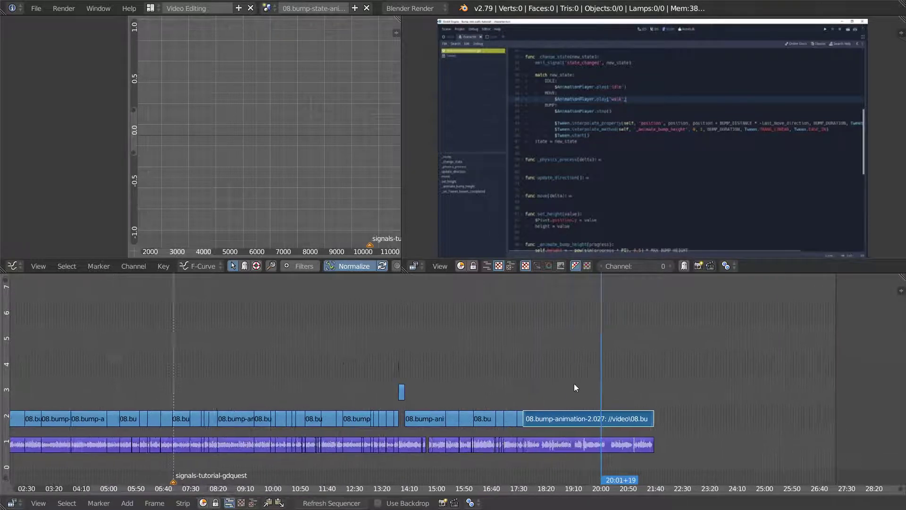
- Box-select the strips between about 07:30 and 10:00 and set the preview range to them
key("b")
left_click_drag(204, 394, 279, 446)
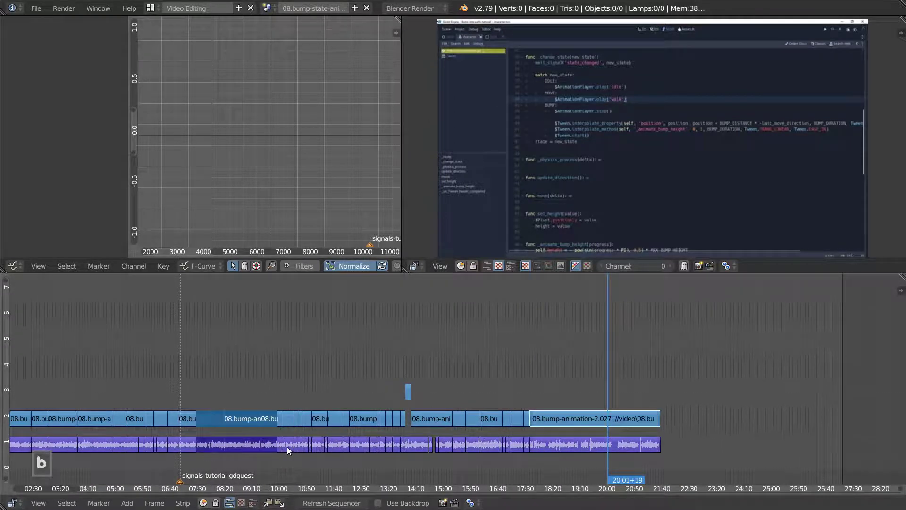
key("ctrl+alt+p")
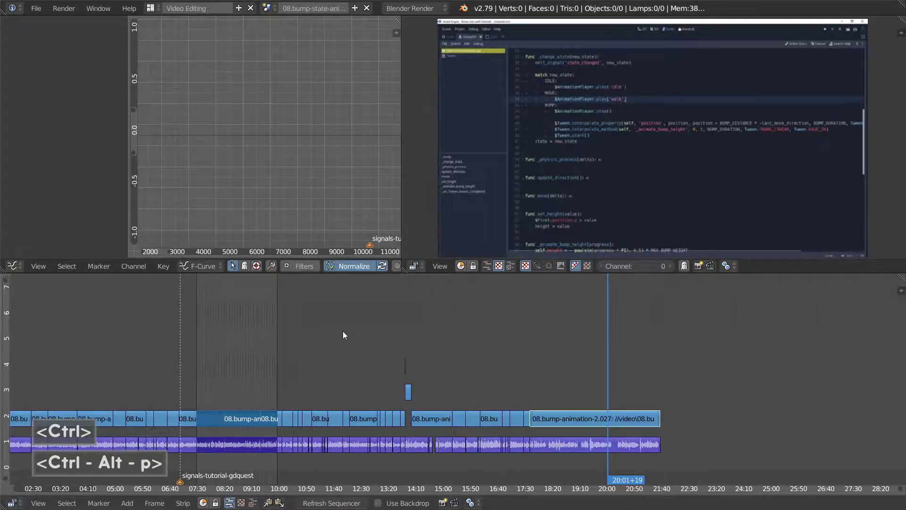
- Make 08.bump-animation-1.033 the active strip within the selection and frame the selected strips in the timeline
key("Home")
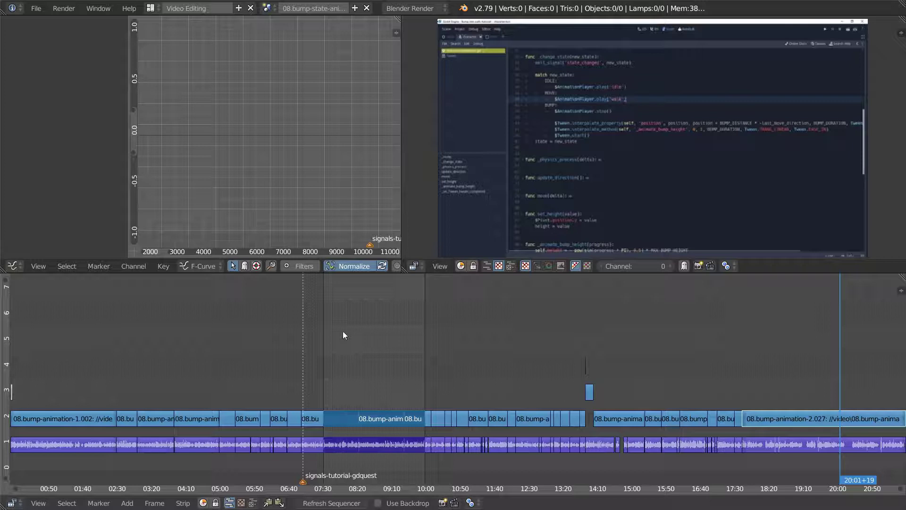
key("KP_Decimal")
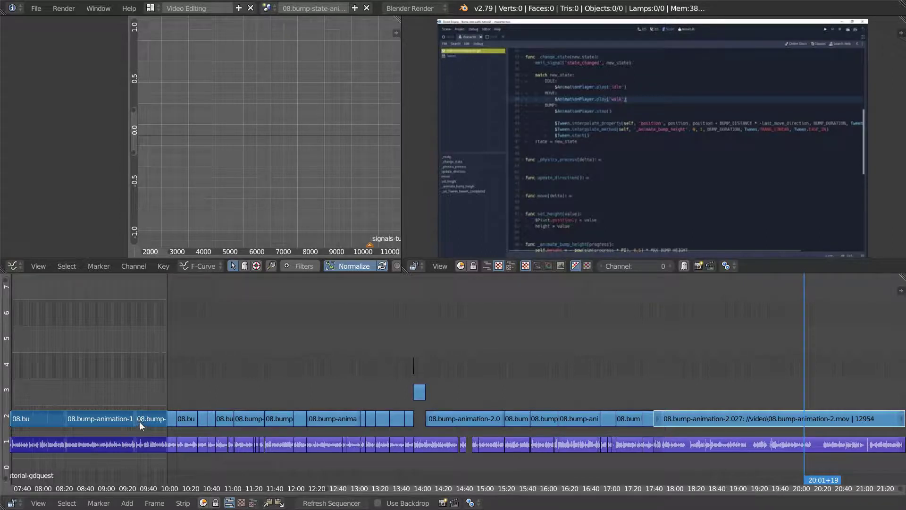
right_click(108, 417, "shift")
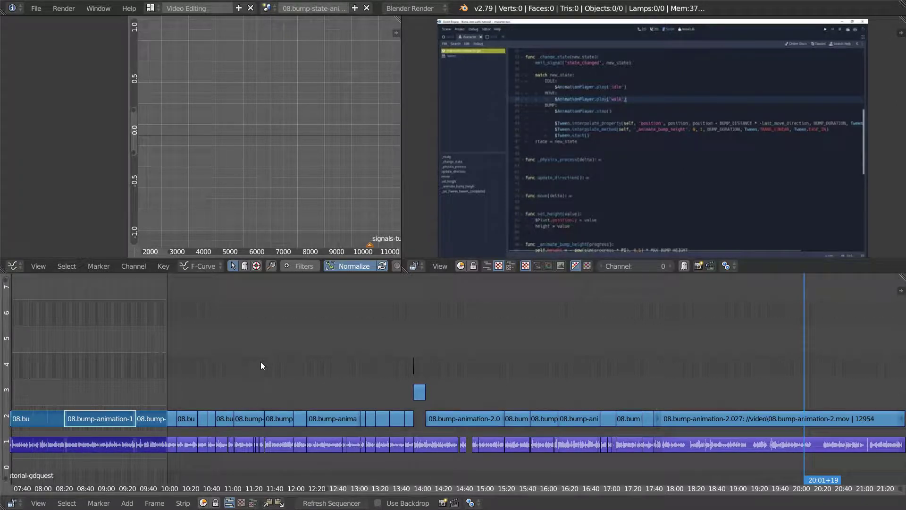
key("KP_Decimal")
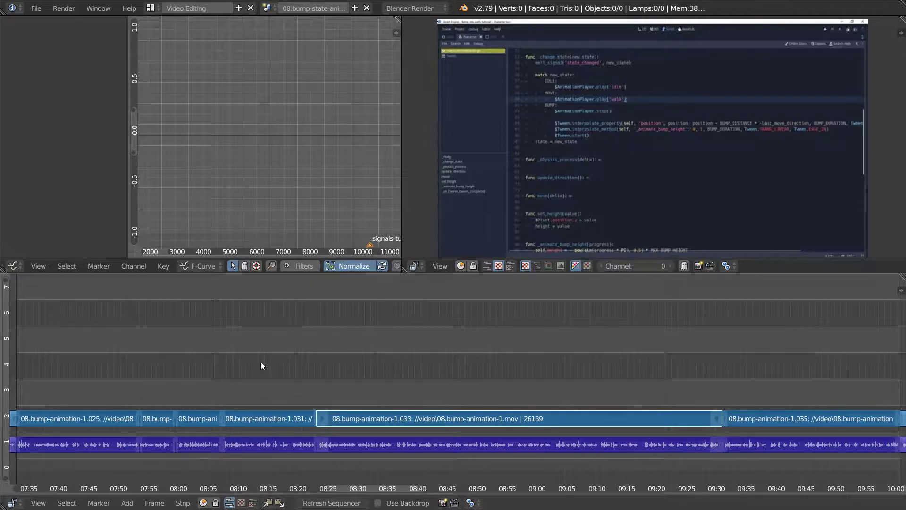
- Box-select and frame the strips from about 13:50 to 16:50, and move the playhead to 14:27+14
key("Home")
right_click(627, 422)
key("b")
left_click_drag(587, 372, 684, 460)
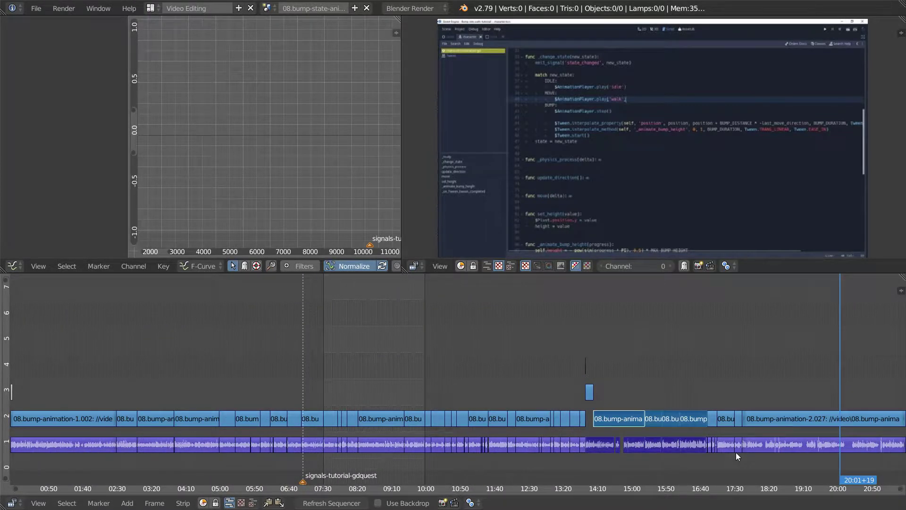
key("KP_Decimal")
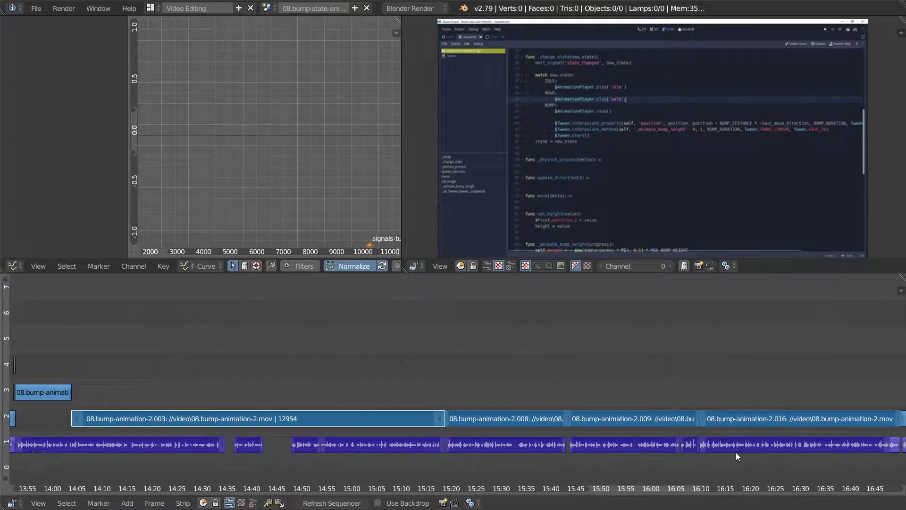
left_click_drag(158, 361, 188, 362)
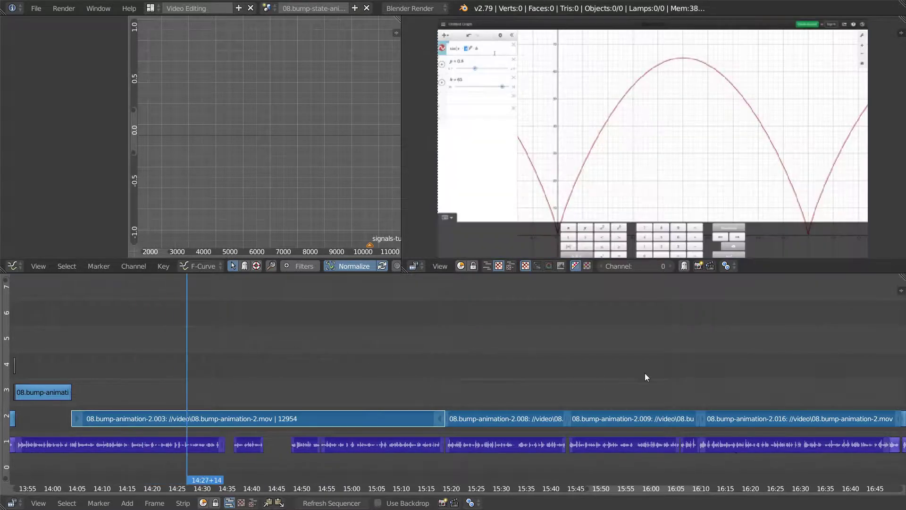
- Move the playhead to 16:00+16, and box-select and frame the strips from about 03:55 to 06:40 with 08.bump-animation-1.010 as the active strip
left_click_drag(655, 380, 668, 383)
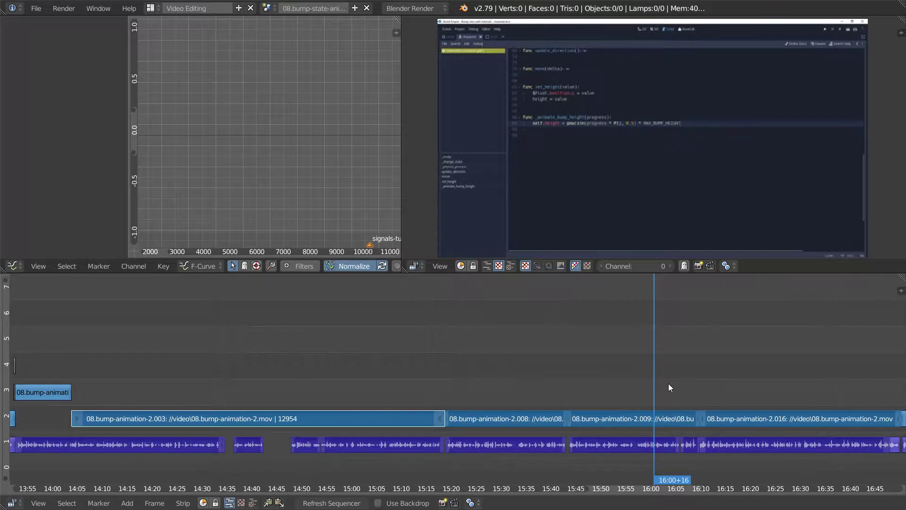
key("Home")
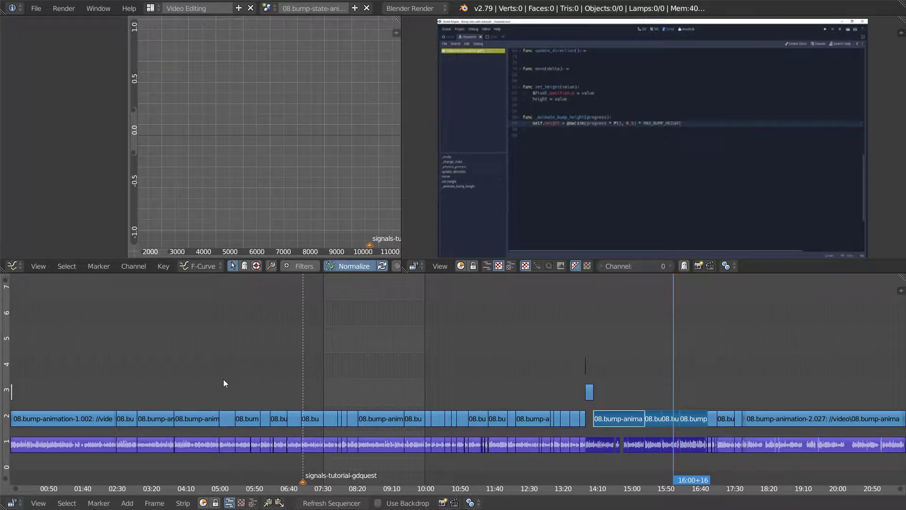
key("b")
left_click_drag(184, 385, 281, 458)
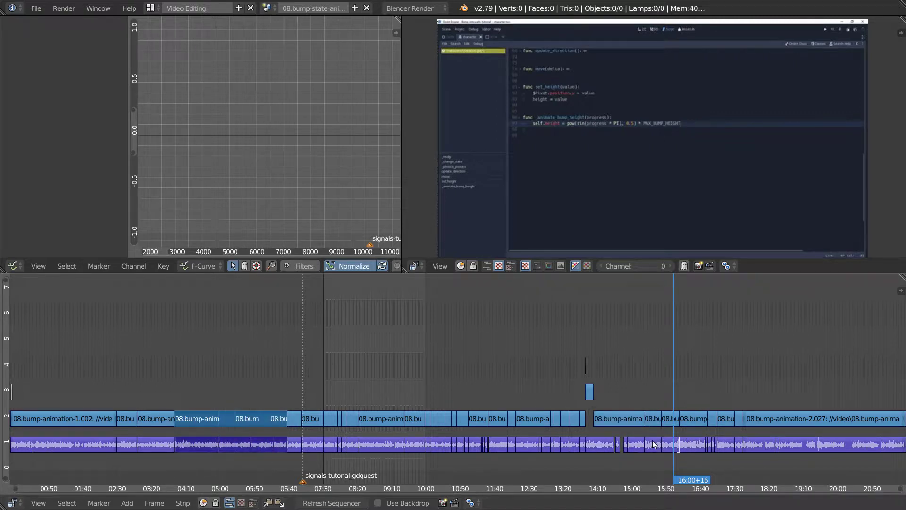
right_click(203, 418, "shift")
key("KP_Decimal")
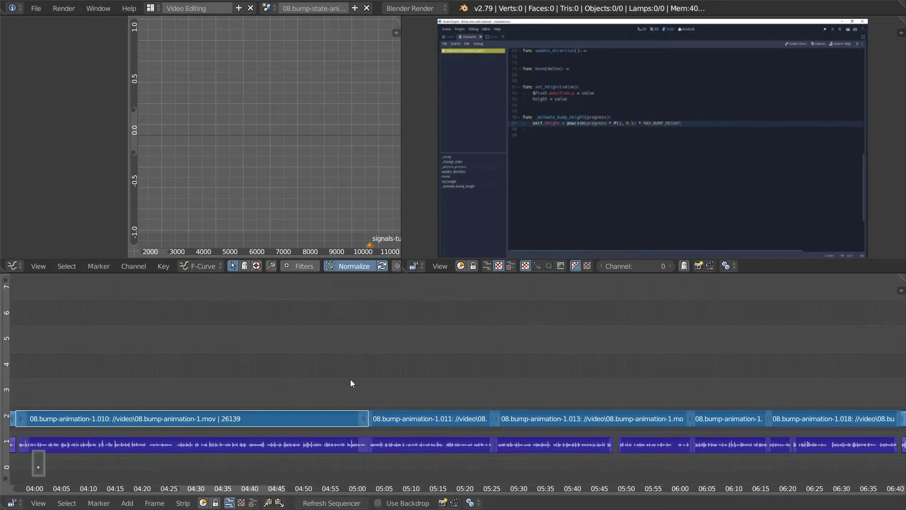
- Deselect all strips, box-select the ones from about 05:00 to 06:15, and fit the whole edit in the timeline view
key("a")
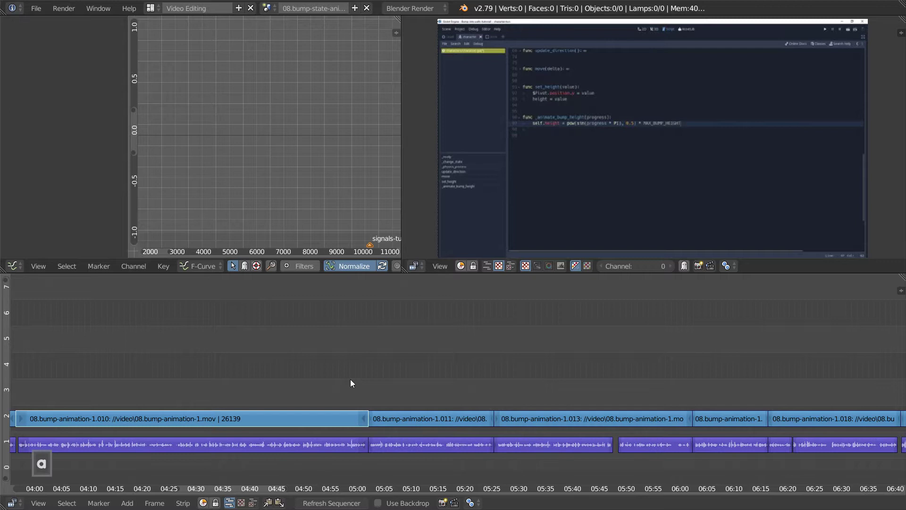
key("b")
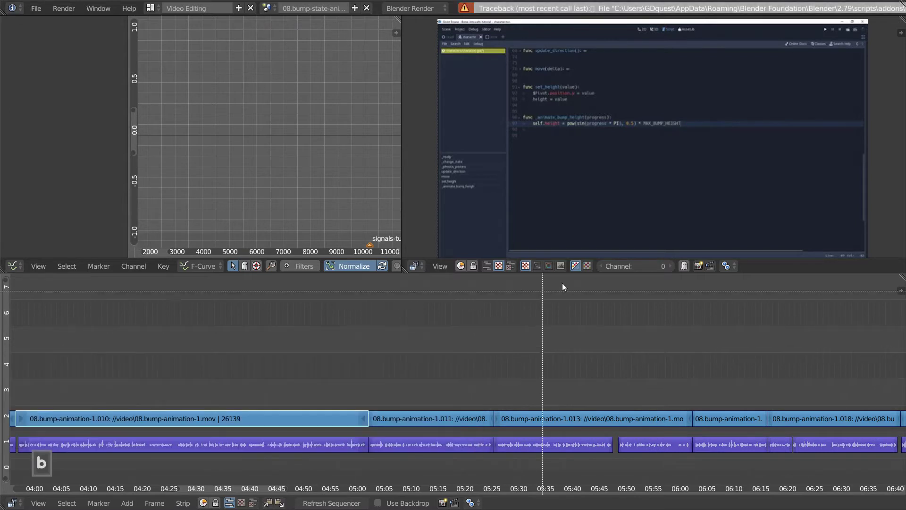
left_click_drag(427, 359, 769, 472)
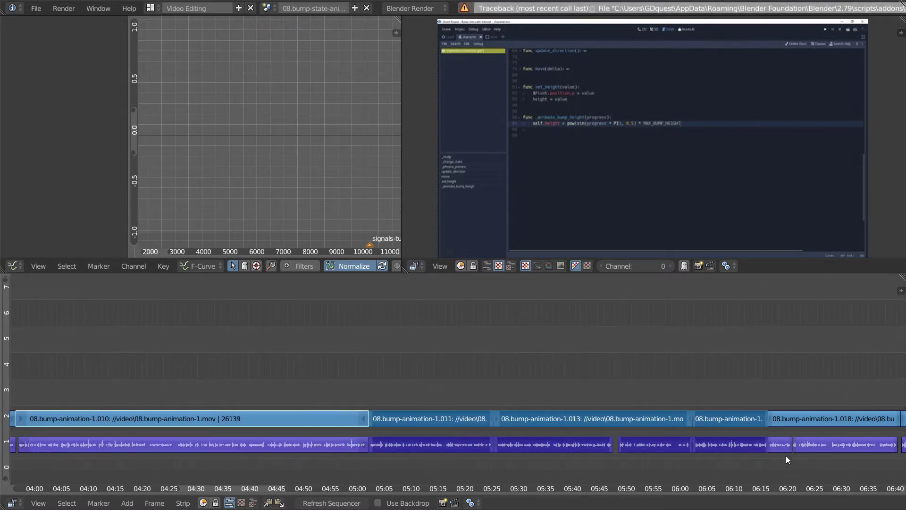
key("End")
key("Home")
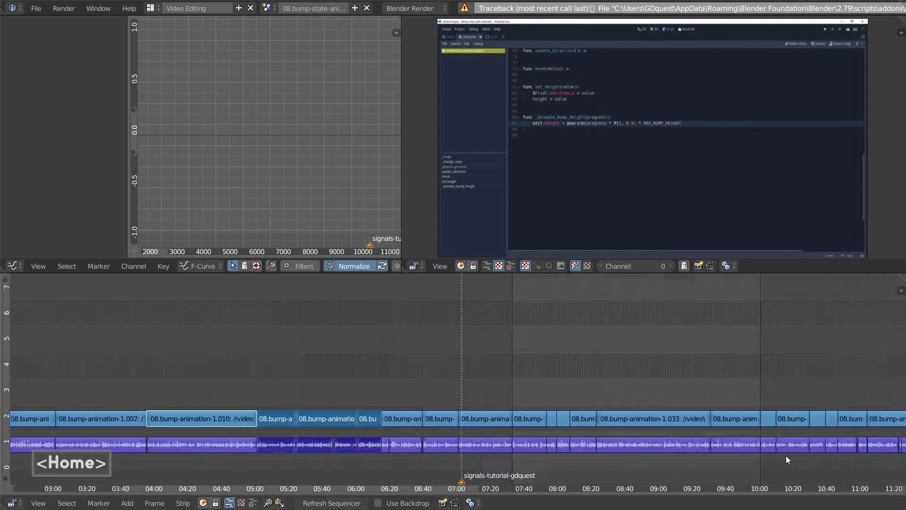